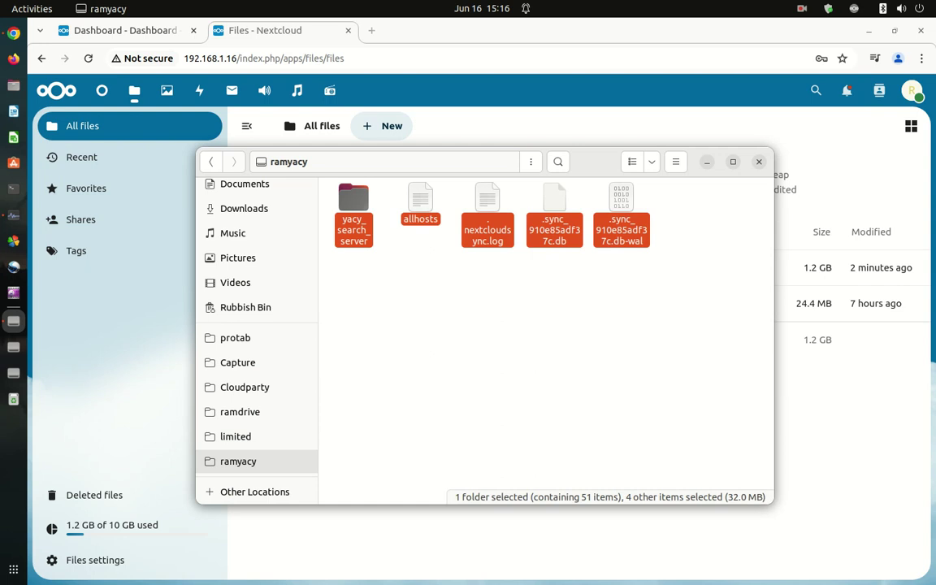
Step: Permanently delete the five selected items in the ramyacy folder, including yacy_search_server and the sync database files
key(shift+Delete)
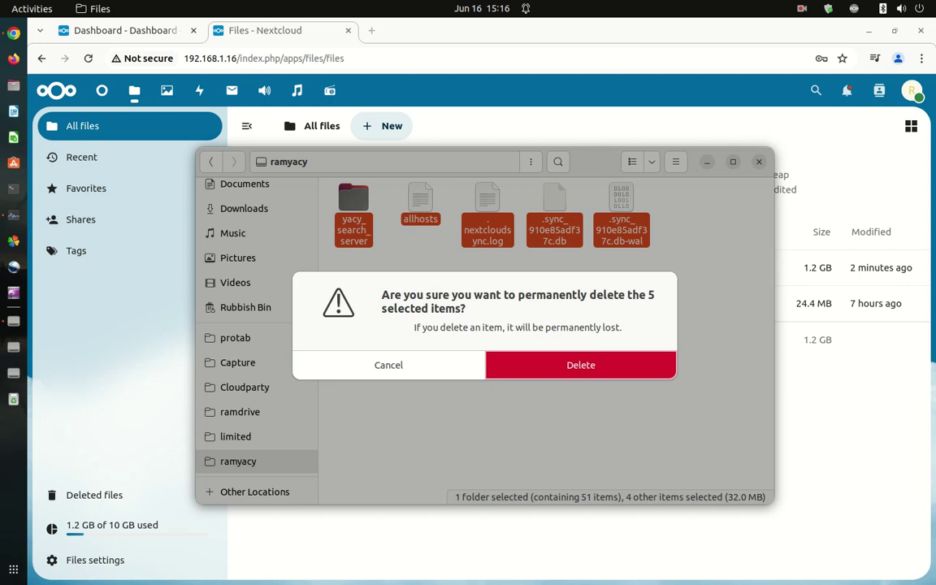
key(Return)
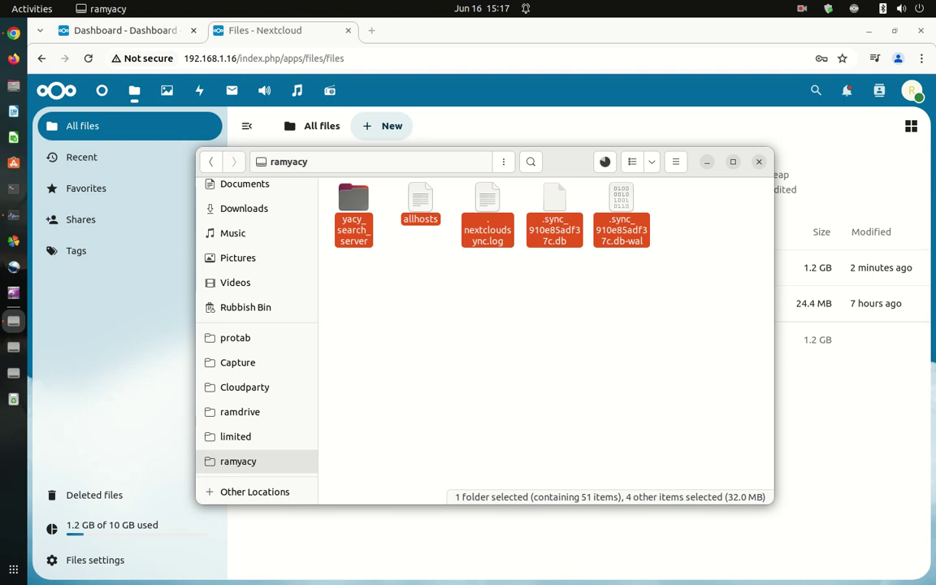
Step: Open the Nextcloud desktop client's main dialog and examine the sync progress and the list of deleted and synced files
click(855, 10)
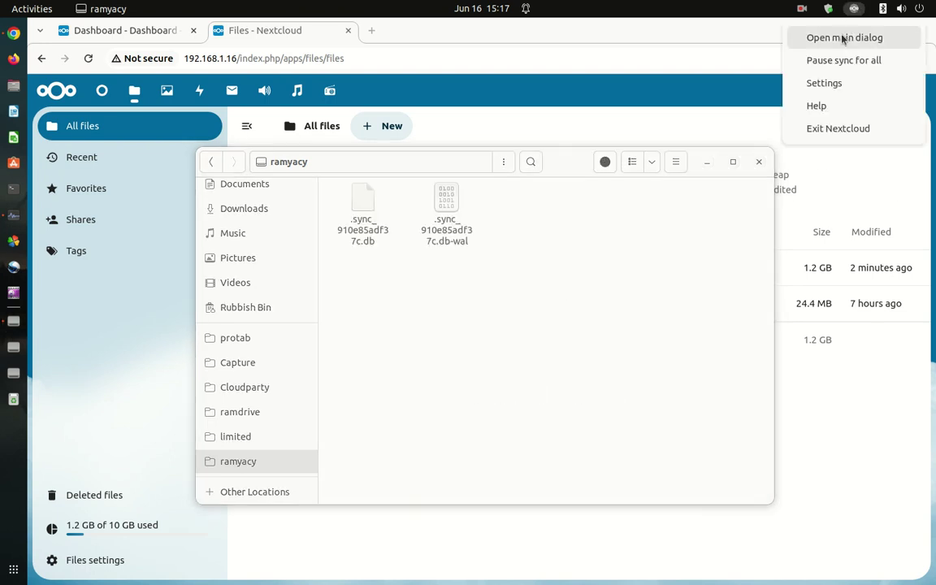
click(844, 37)
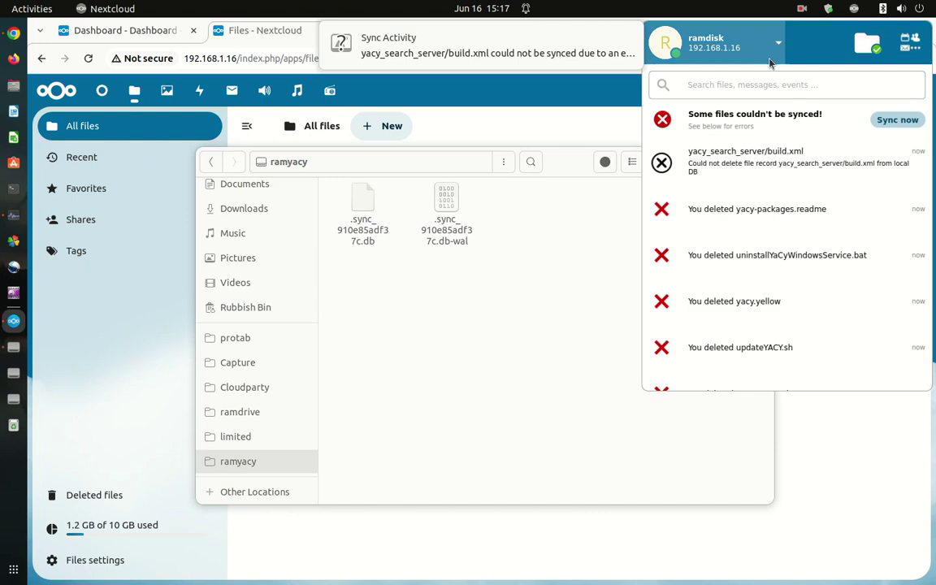
scroll(732, 162, down, 5)
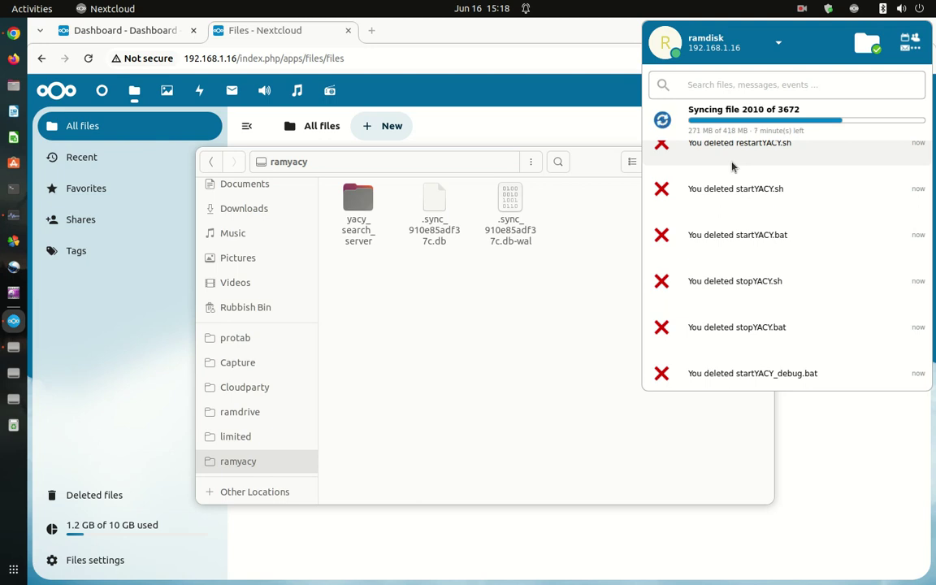
scroll(731, 166, up, 3)
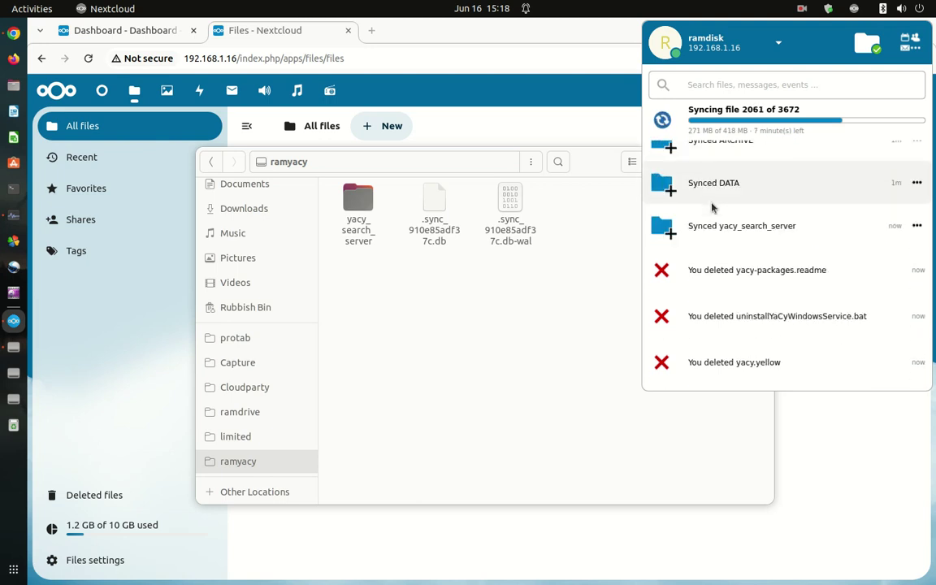
scroll(735, 244, down, 3)
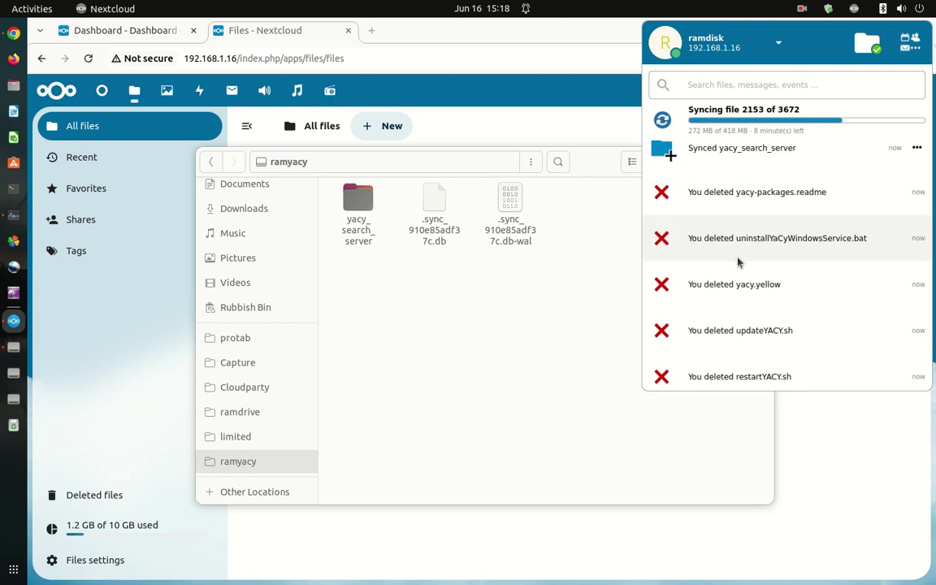
scroll(738, 262, down, 10)
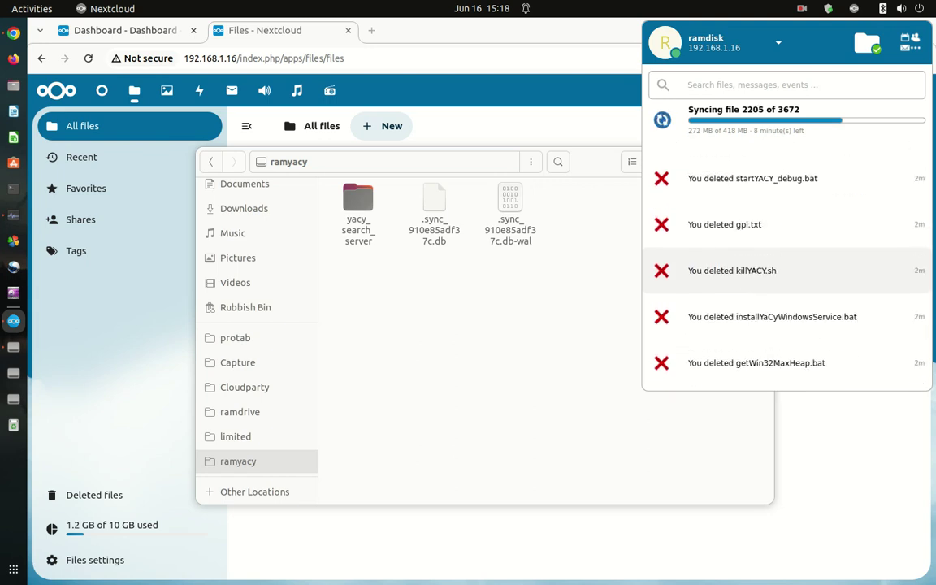
scroll(738, 263, down, 15)
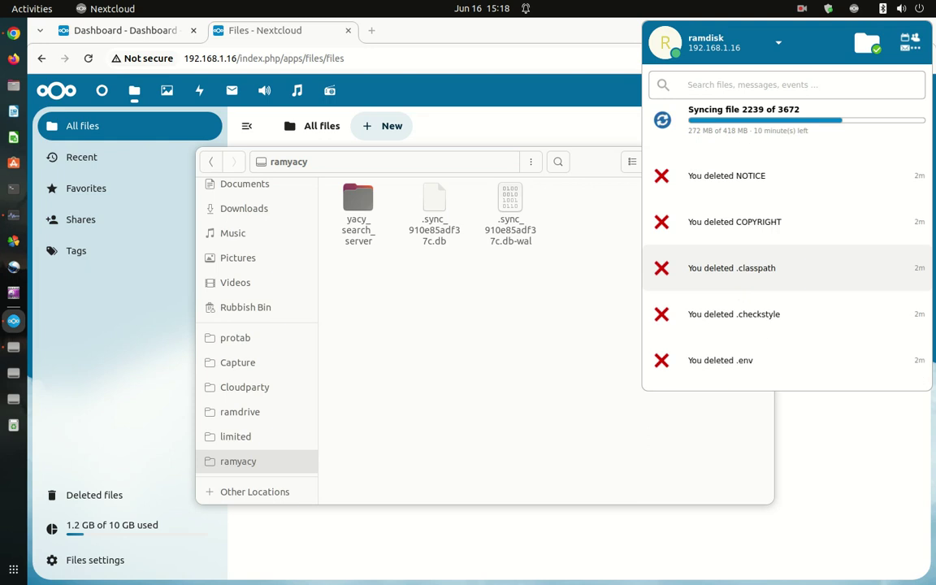
scroll(734, 263, down, 15)
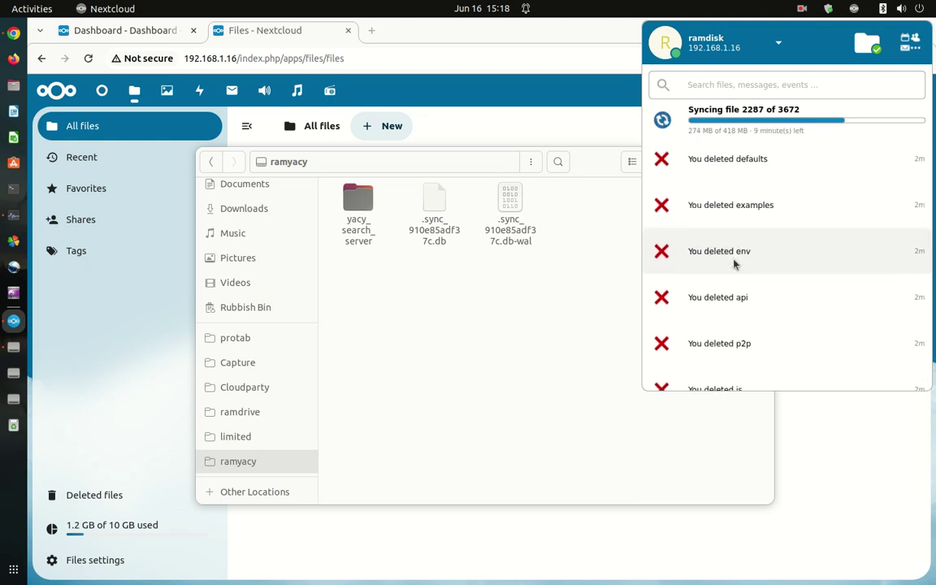
scroll(735, 264, down, 15)
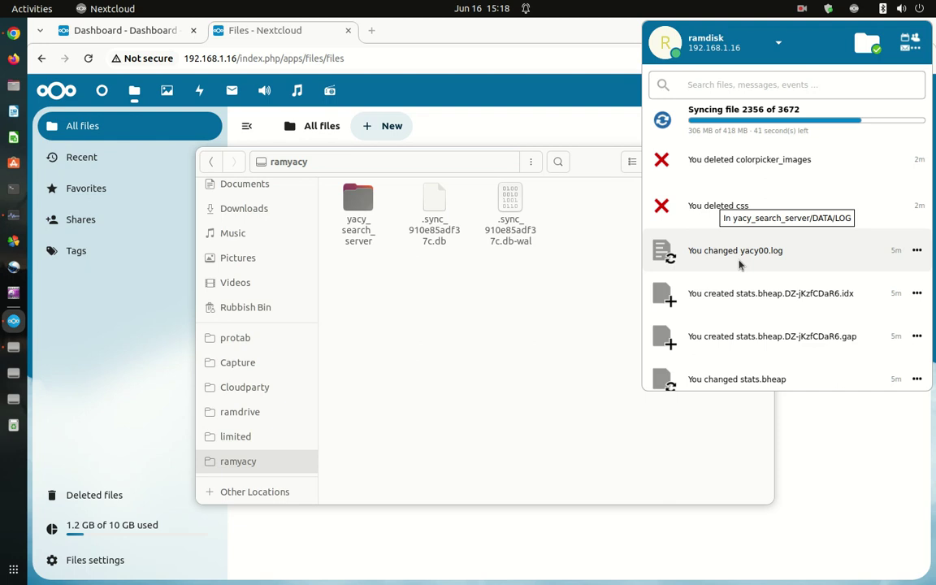
scroll(739, 263, up, 5)
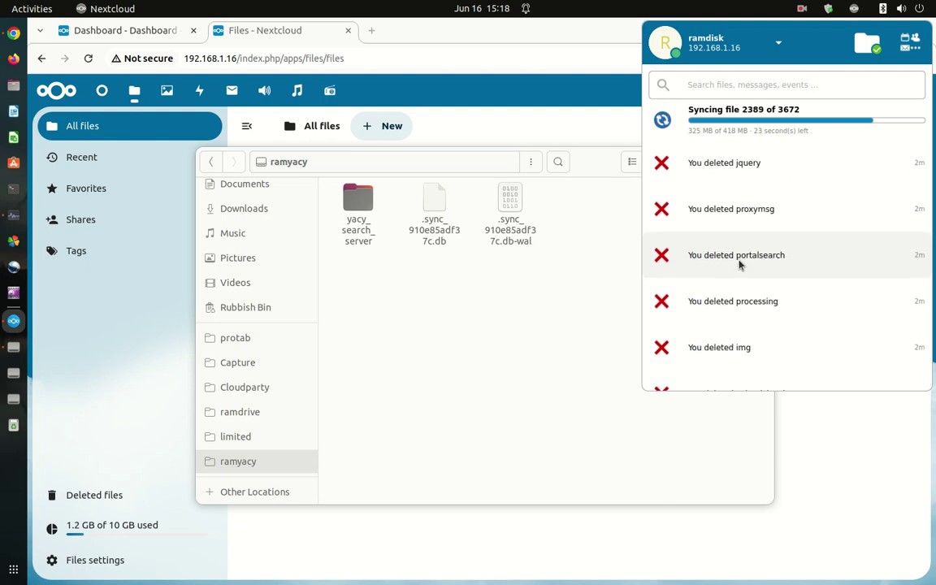
scroll(739, 263, up, 3)
scroll(740, 263, up, 6)
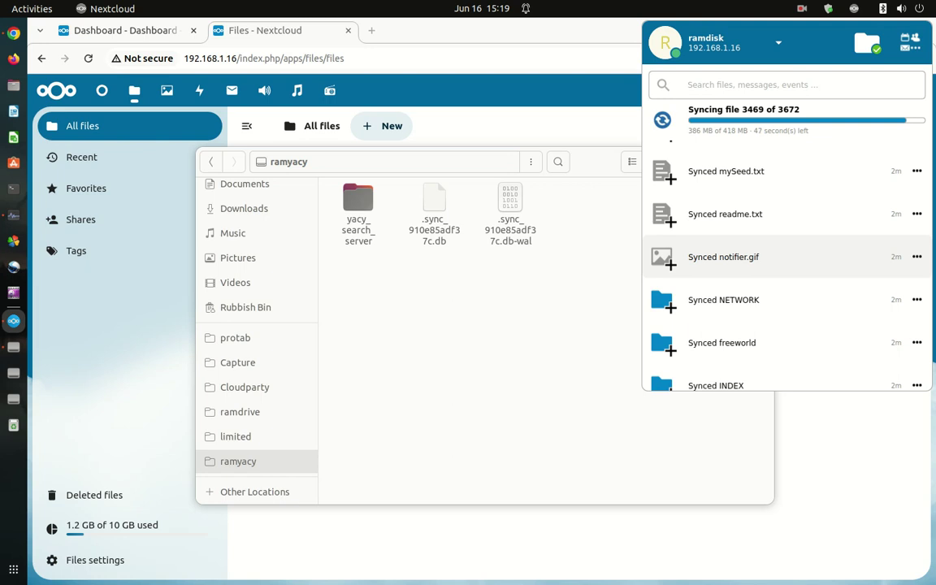
Step: Inspect the contents of the yacy_search_server folder in ramyacy and recheck the sync status in the Nextcloud client
double_click(358, 203)
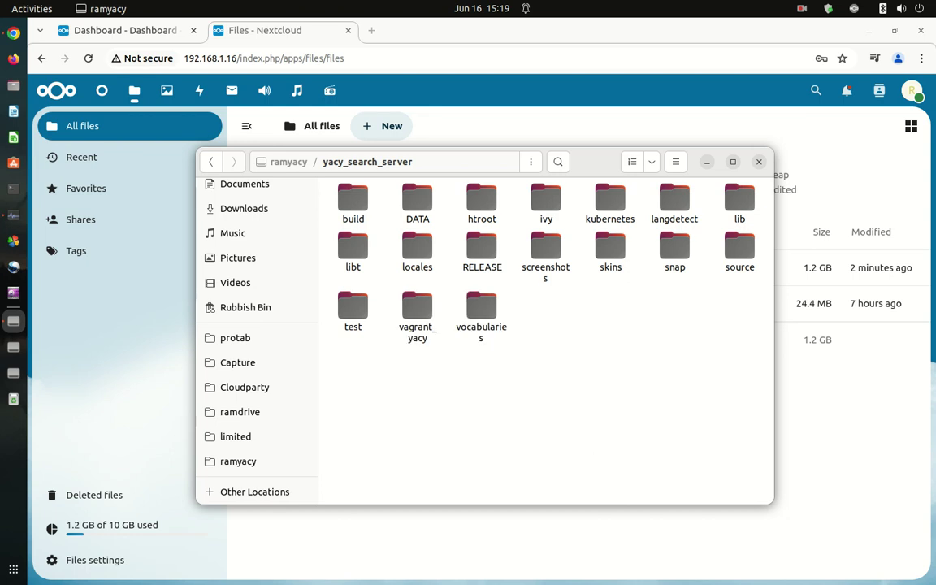
click(854, 9)
click(853, 39)
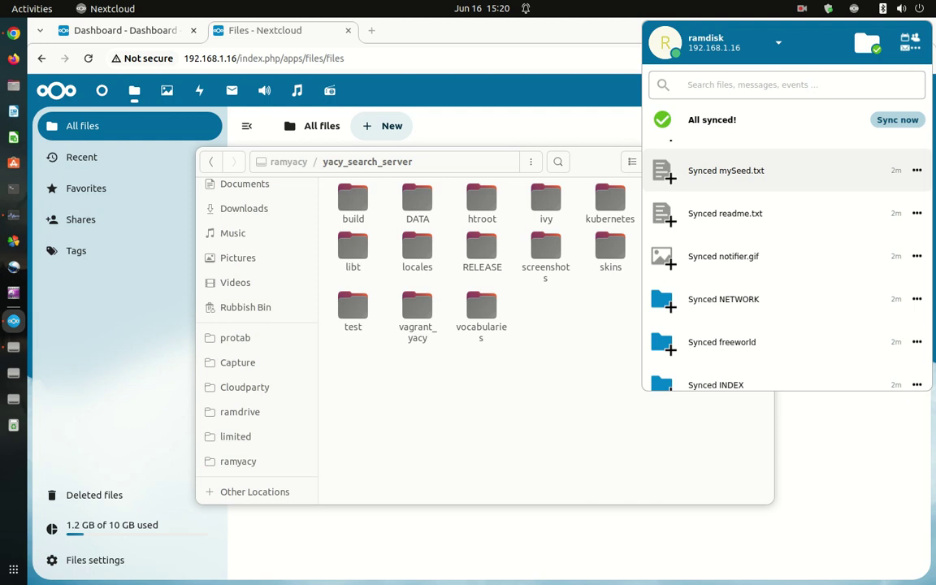
key(Escape)
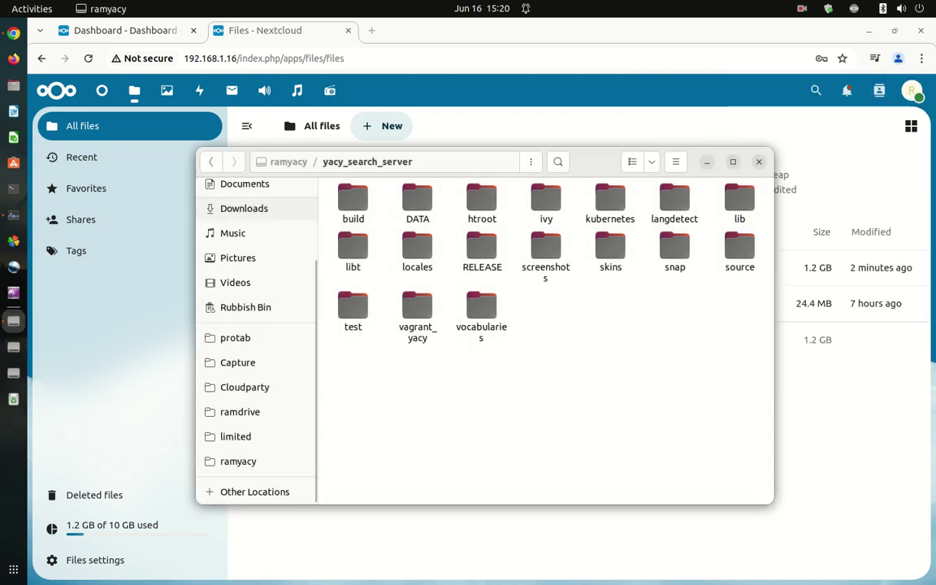
Step: Copy the yacy_search_server folder from Downloads and paste it into the ramyacy folder
click(245, 209)
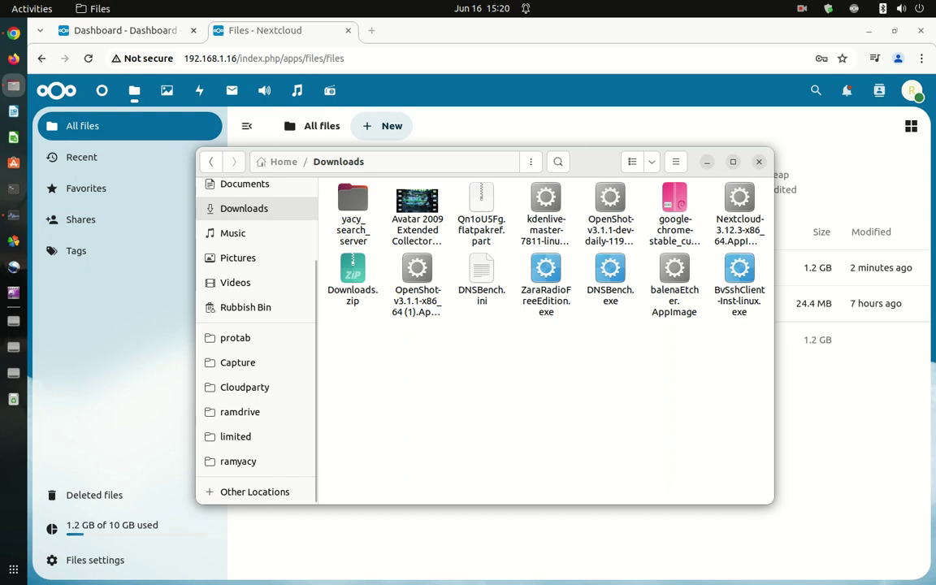
click(353, 215)
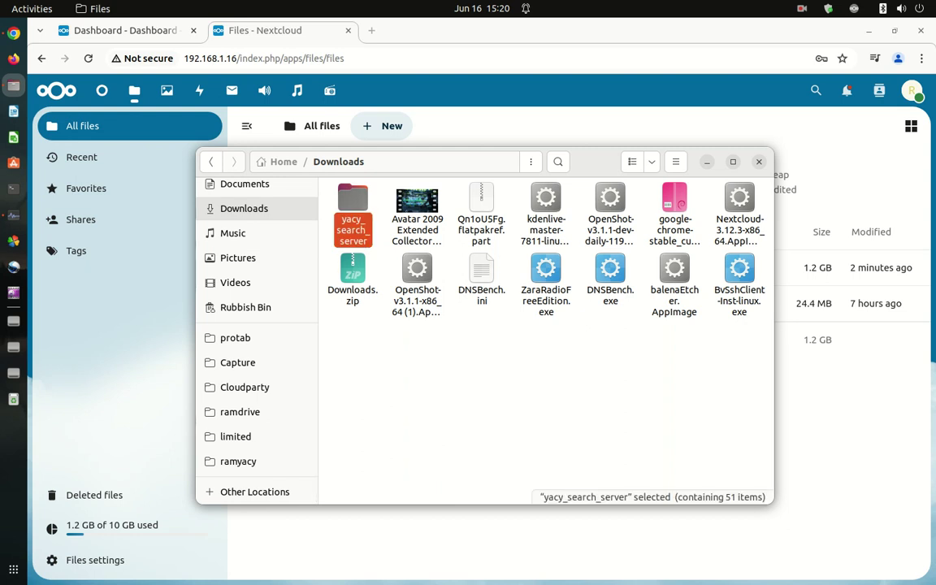
right_click(357, 204)
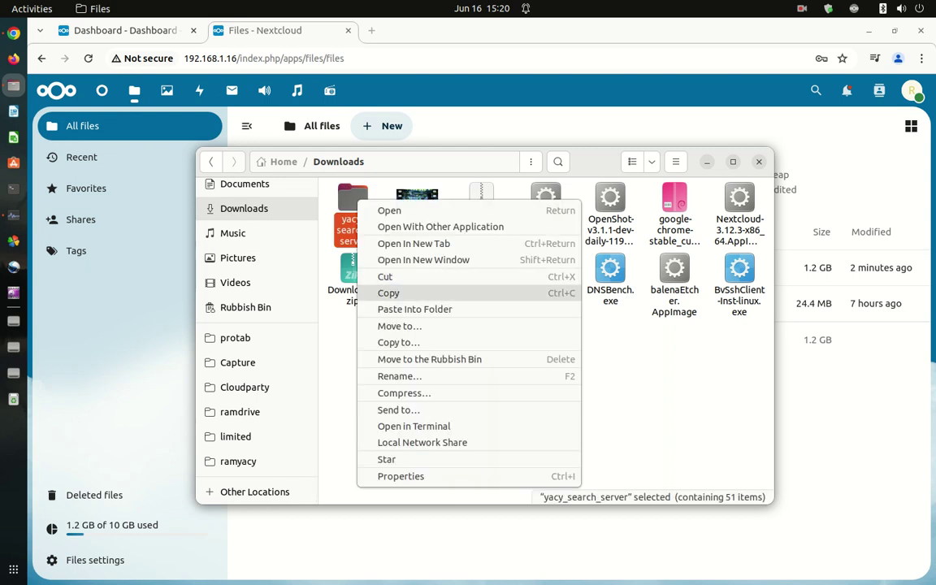
click(398, 292)
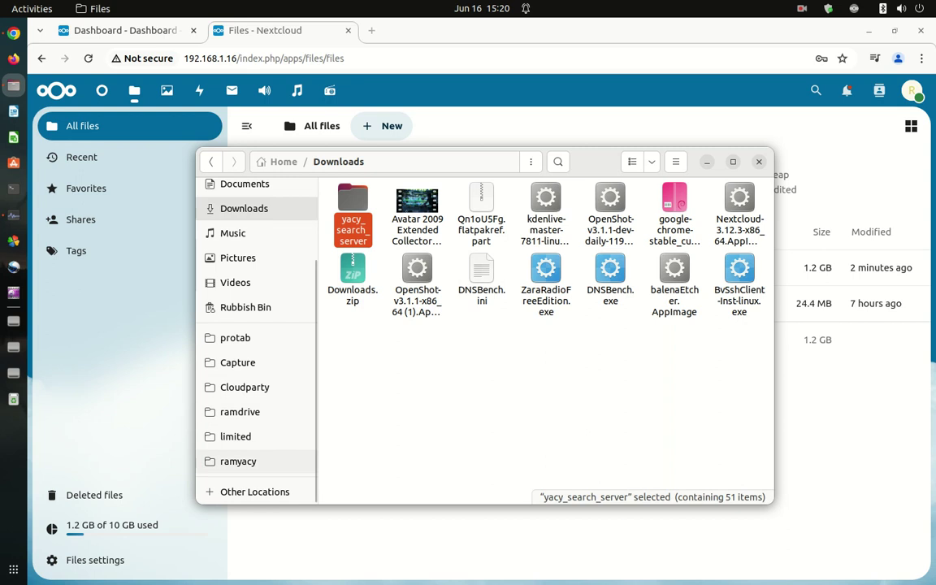
click(238, 461)
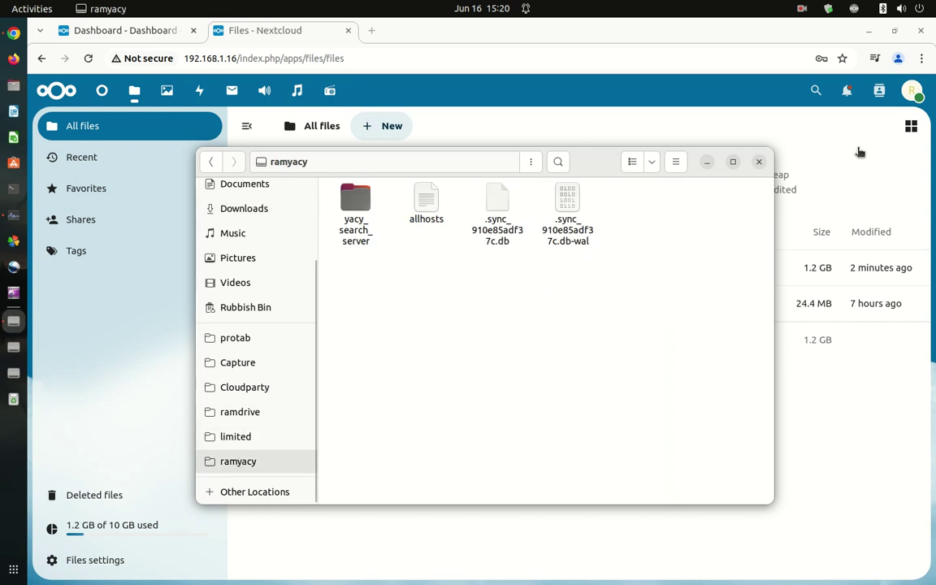
right_click(370, 285)
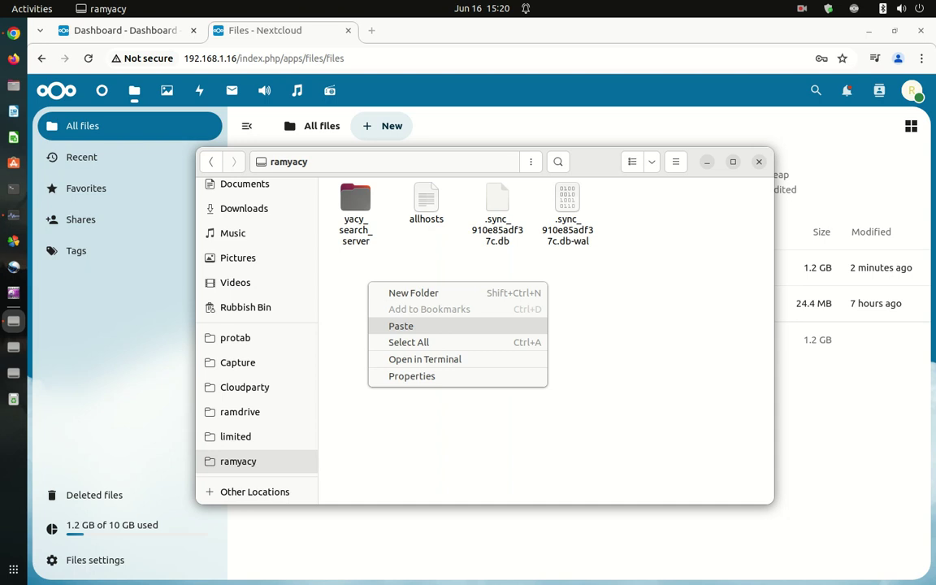
click(400, 326)
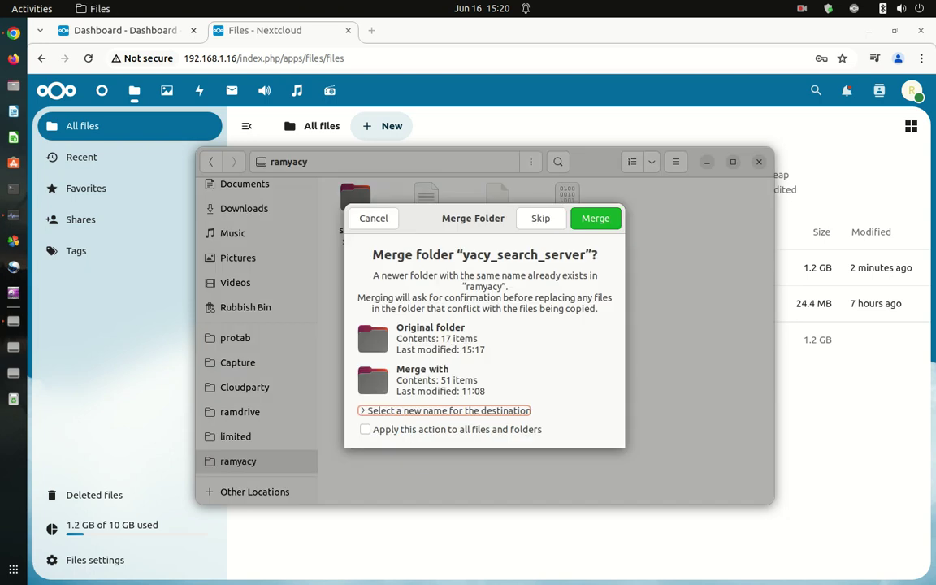
Step: Merge the pasted yacy_search_server folder with the existing one and replace conflicting files, applying both choices to all files and folders
key(Tab)
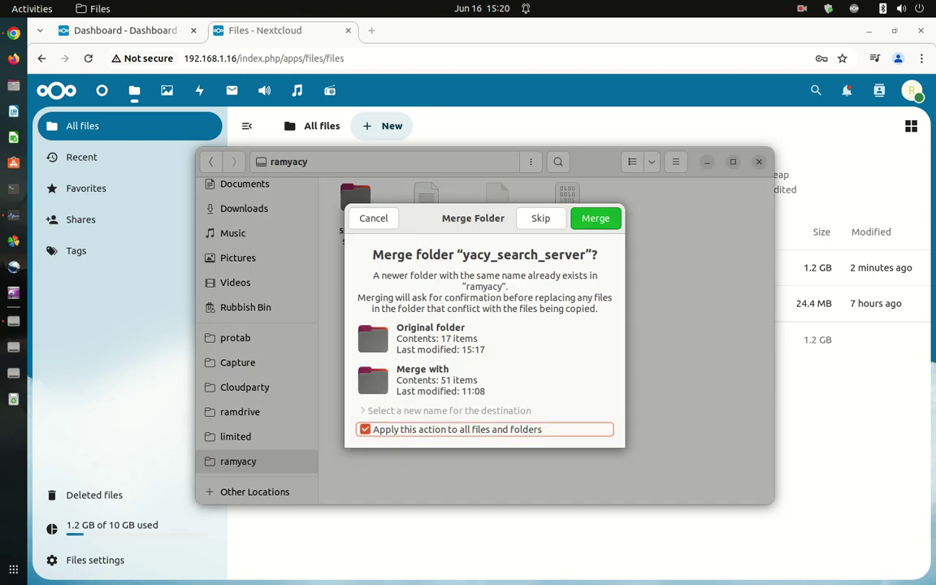
key(Return)
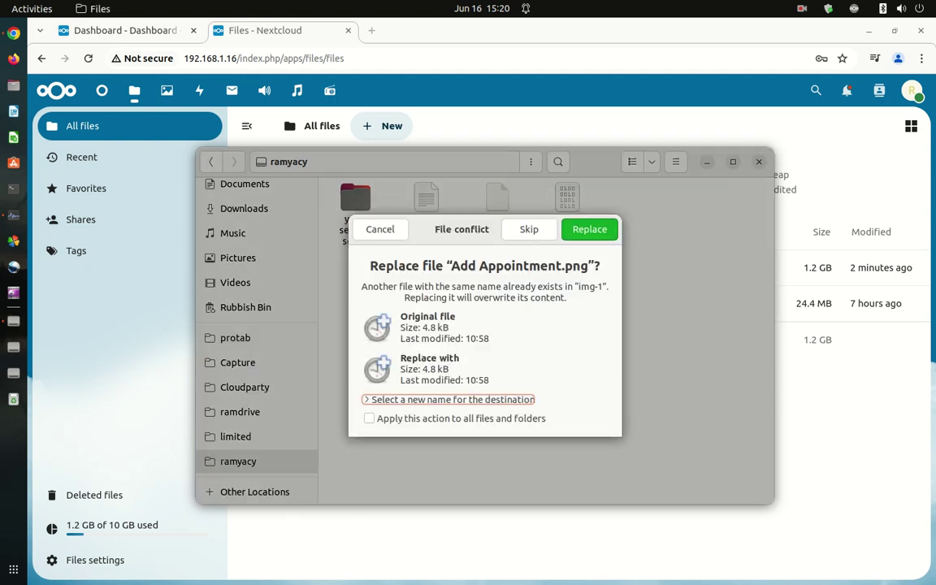
key(Tab)
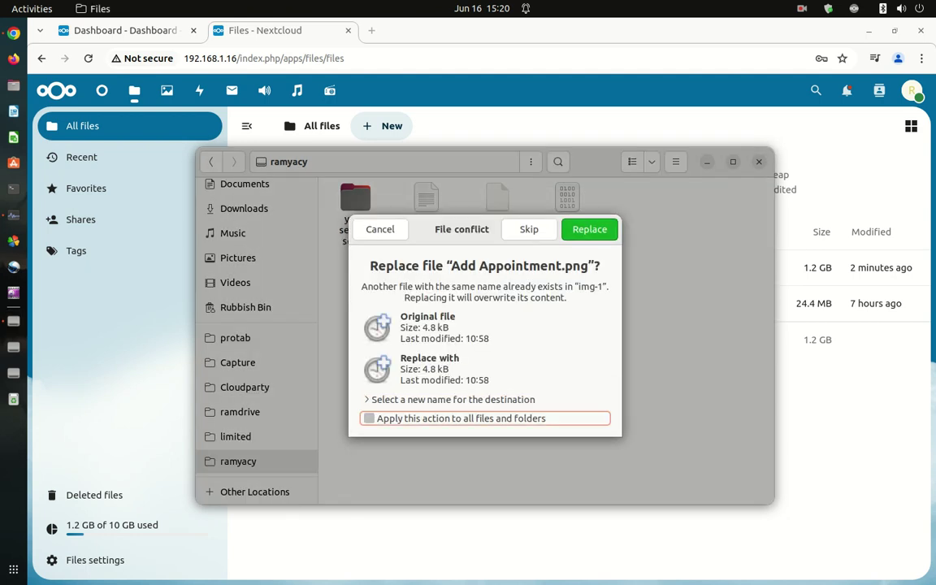
key(space)
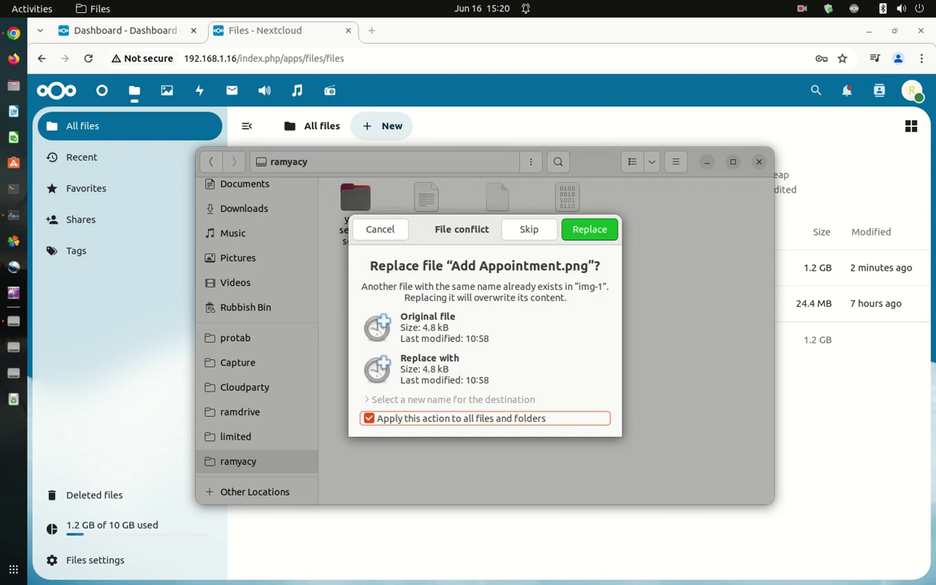
key(Return)
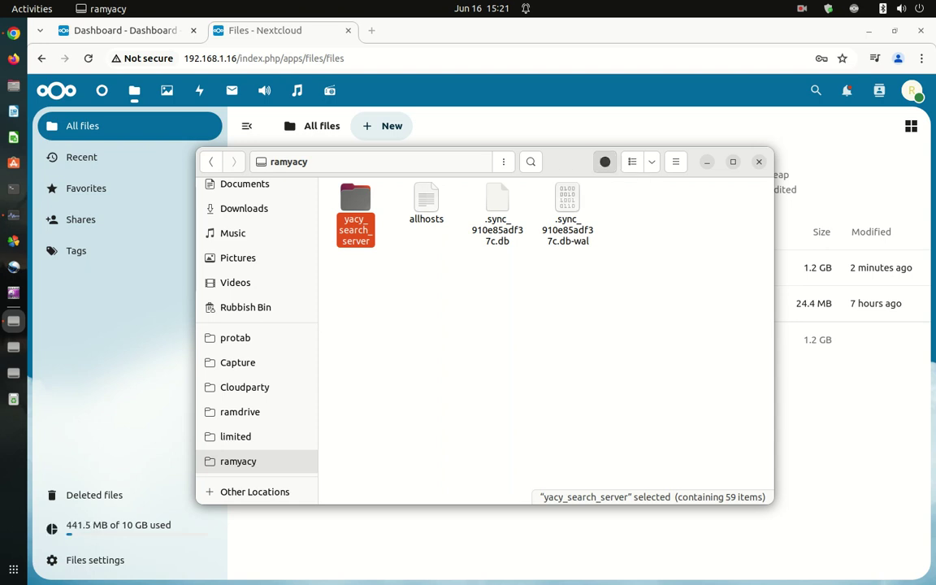
click(605, 162)
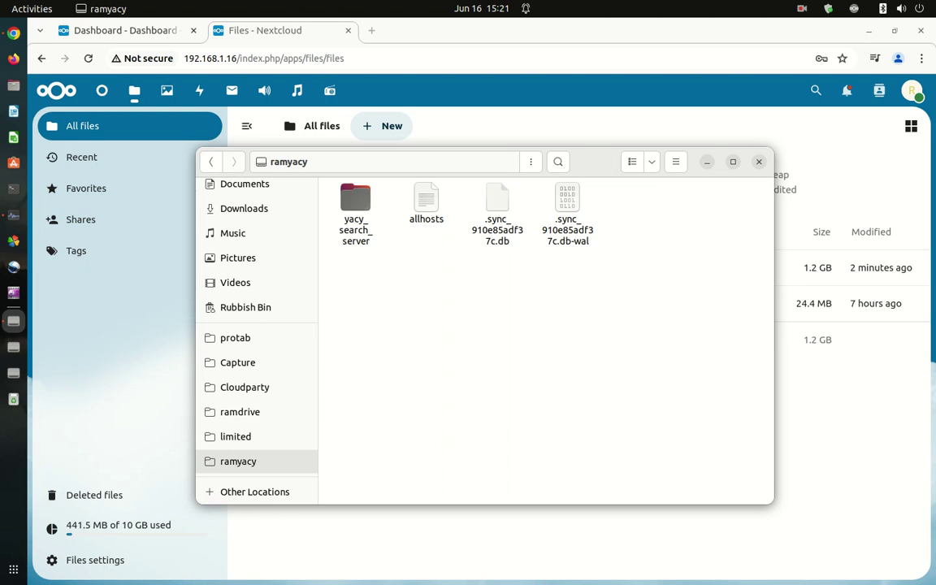
Step: Check the Nextcloud client's sync activity, including the folder containing the synced mySeed.txt, and review the upload progress
click(854, 11)
click(844, 38)
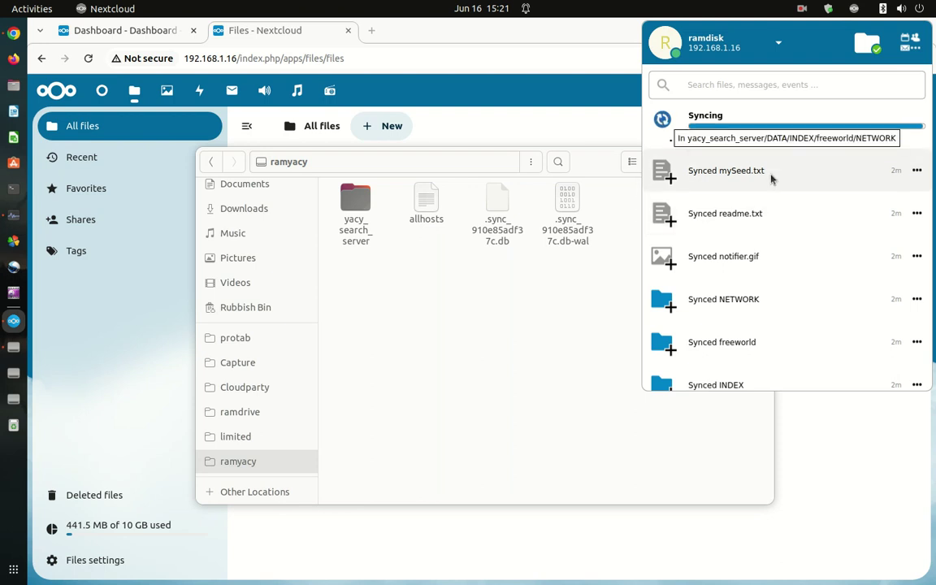
click(710, 175)
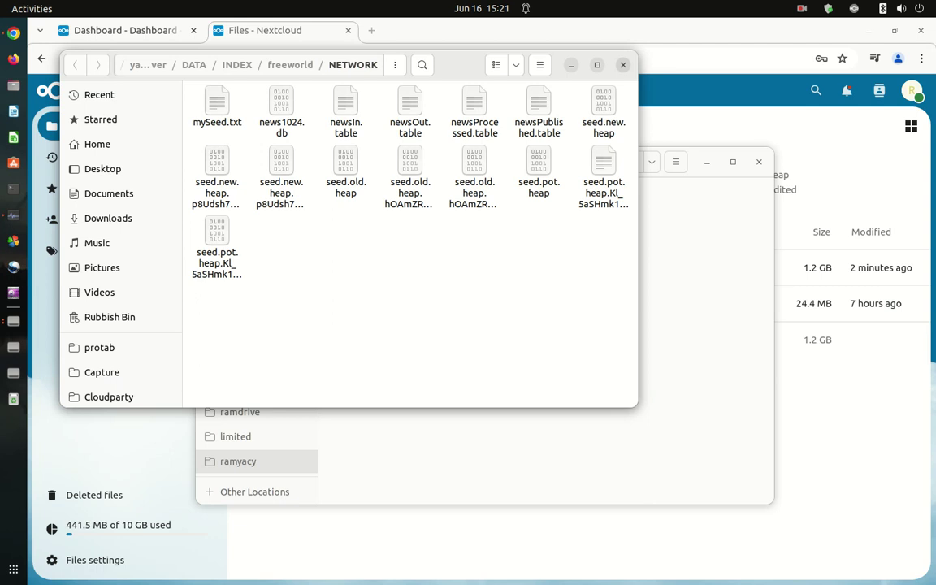
click(623, 64)
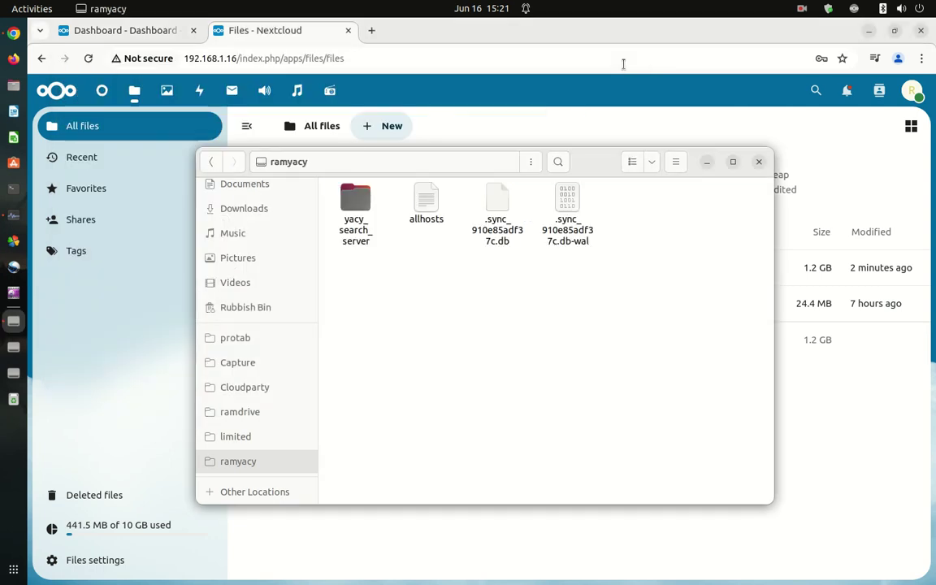
click(853, 11)
click(813, 36)
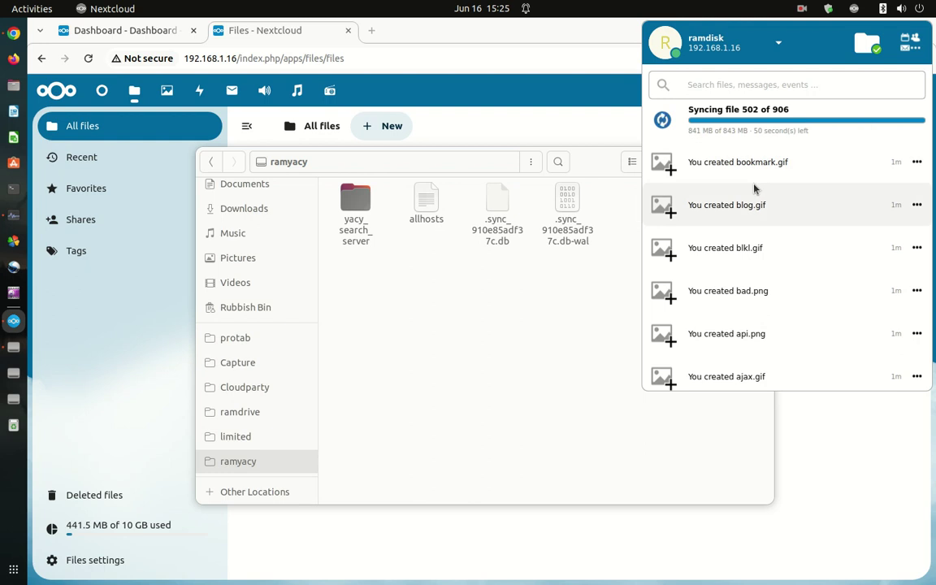
click(806, 9)
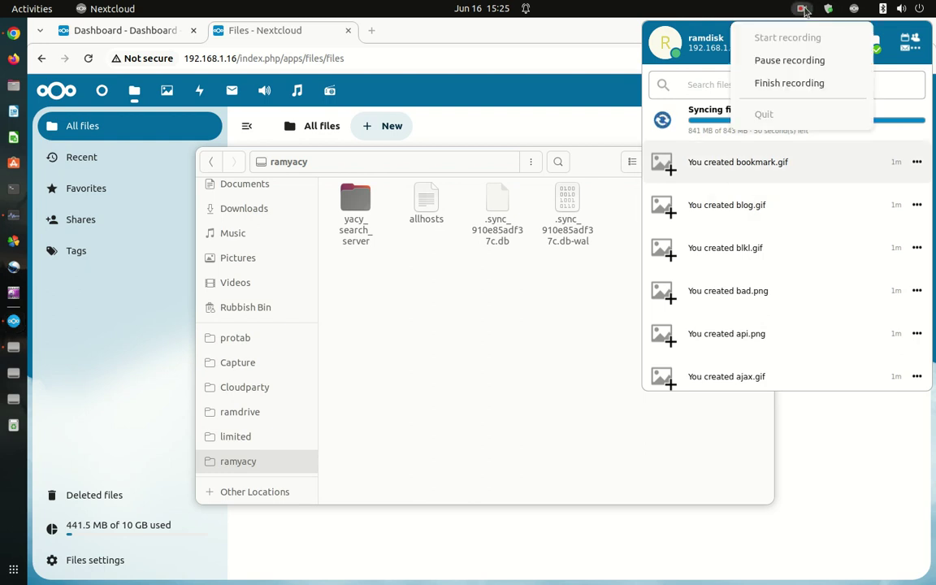